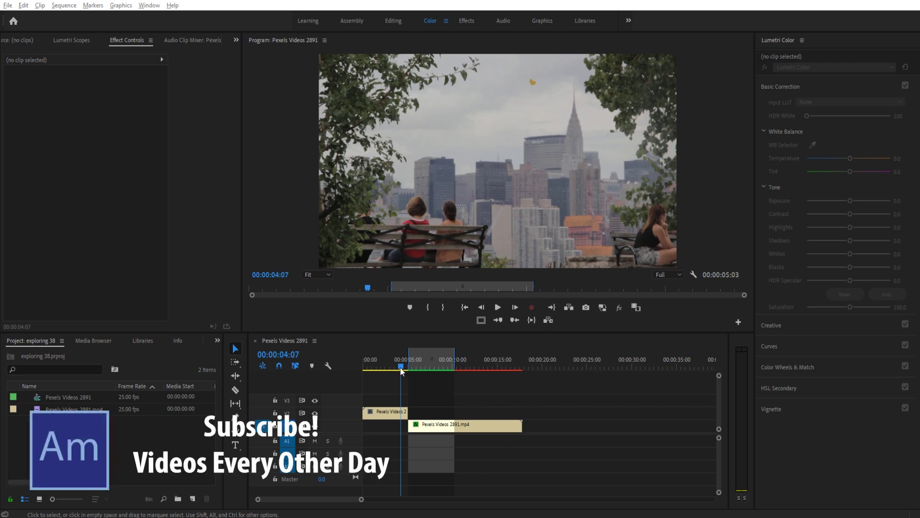
Play the graded clip in a full-screen program preview to review it
{"action": "key", "text": "grave"}
{"action": "key", "text": "space"}
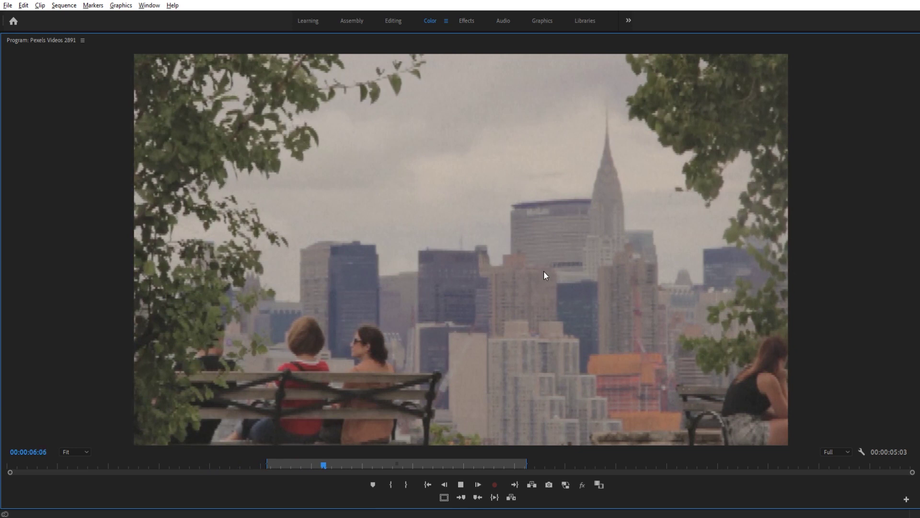
{"action": "key", "text": "space"}
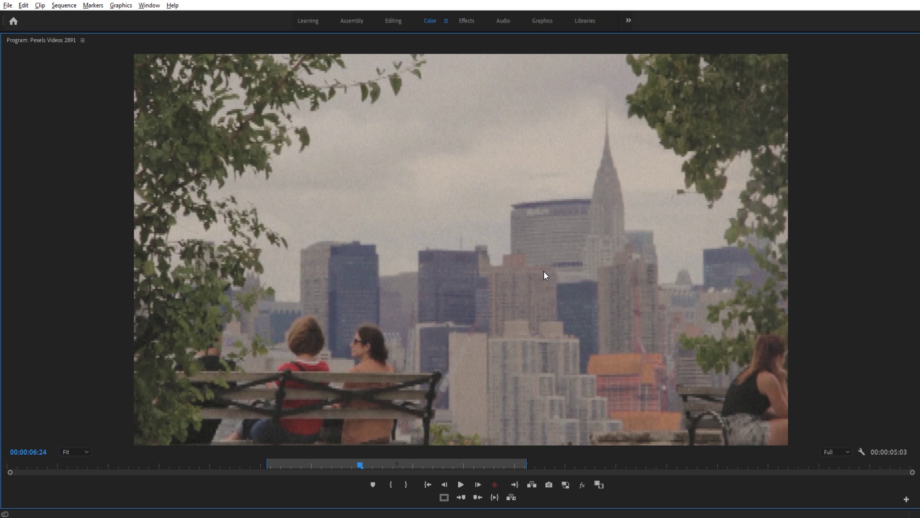
{"action": "key", "text": "grave"}
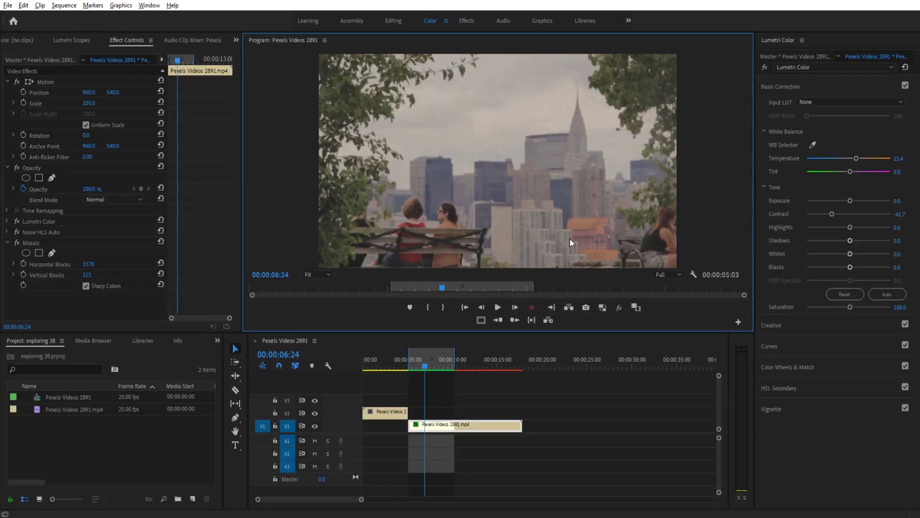
Replace both graded clips with Pexels Videos 2891.mp4 at 00:00 on V1 and rewind the playhead
{"action": "left_click_drag", "start_coordinate": [512, 394], "coordinate": [381, 425]}
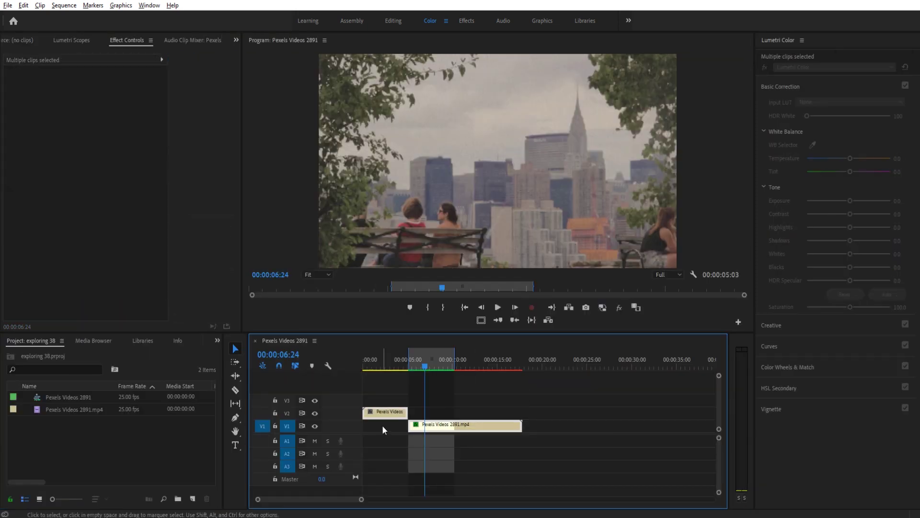
{"action": "key", "text": "Delete"}
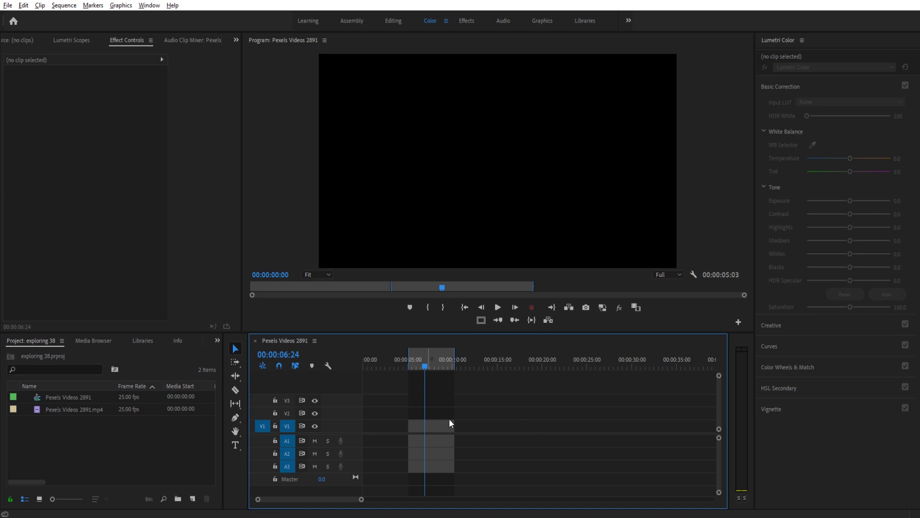
{"action": "left_click_drag", "start_coordinate": [66, 414], "coordinate": [340, 430]}
{"action": "mouse_move", "coordinate": [441, 363]}
{"action": "left_mouse_down"}
{"action": "mouse_move", "coordinate": [360, 360]}
{"action": "mouse_move", "coordinate": [435, 369]}
{"action": "left_mouse_up"}
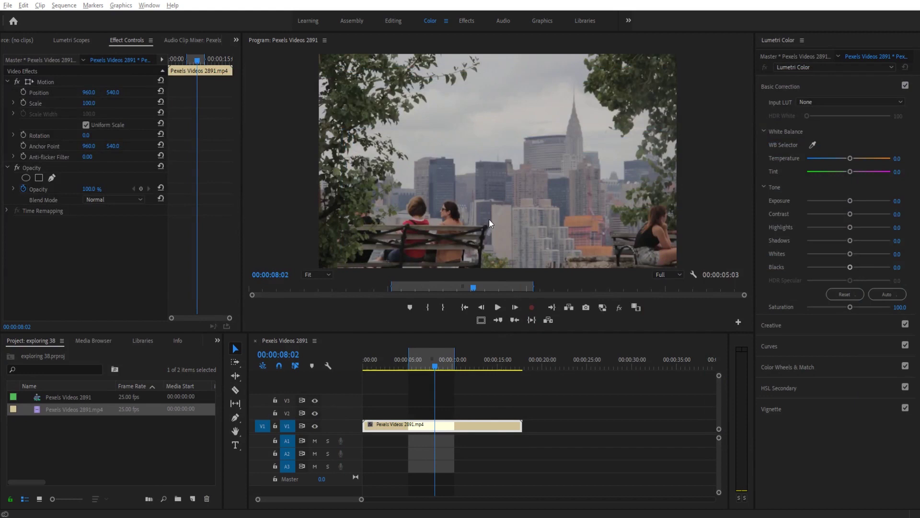
{"action": "left_click_drag", "start_coordinate": [433, 367], "coordinate": [360, 366]}
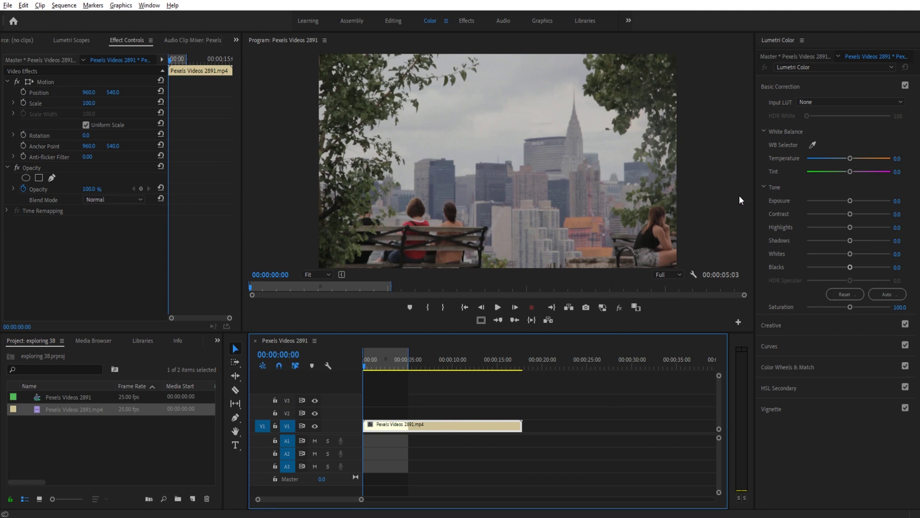
Try a Faded Film look in Lumetri Creative, then reset it
{"action": "left_click", "coordinate": [786, 325]}
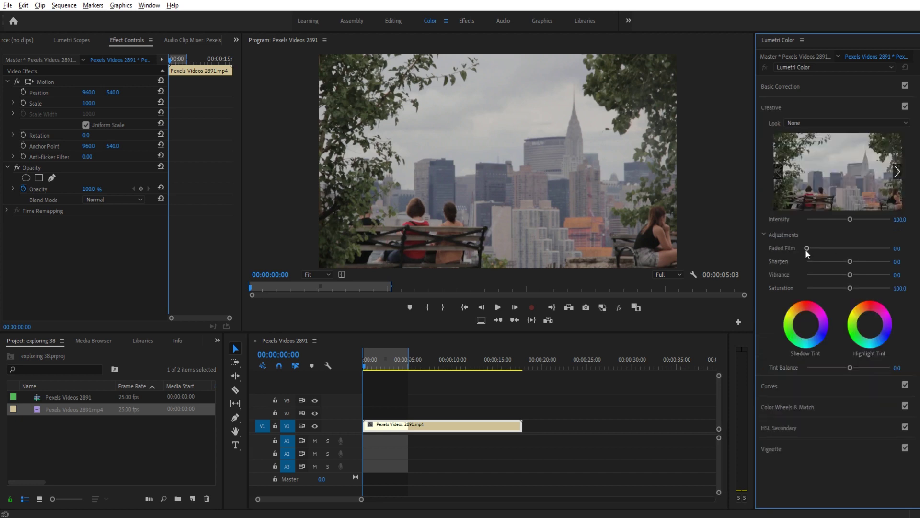
{"action": "left_click_drag", "start_coordinate": [806, 248], "coordinate": [820, 249]}
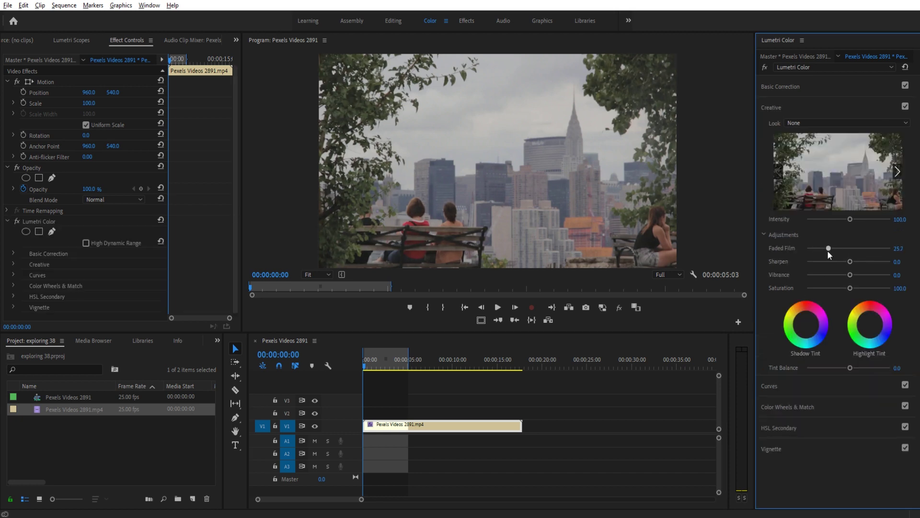
{"action": "mouse_move", "coordinate": [838, 252]}
{"action": "left_mouse_down"}
{"action": "mouse_move", "coordinate": [899, 254]}
{"action": "mouse_move", "coordinate": [795, 255]}
{"action": "mouse_move", "coordinate": [824, 256]}
{"action": "left_mouse_up"}
Set Basic Correction Temperature to 18.9 and Contrast to -61.1
{"action": "left_click", "coordinate": [839, 87]}
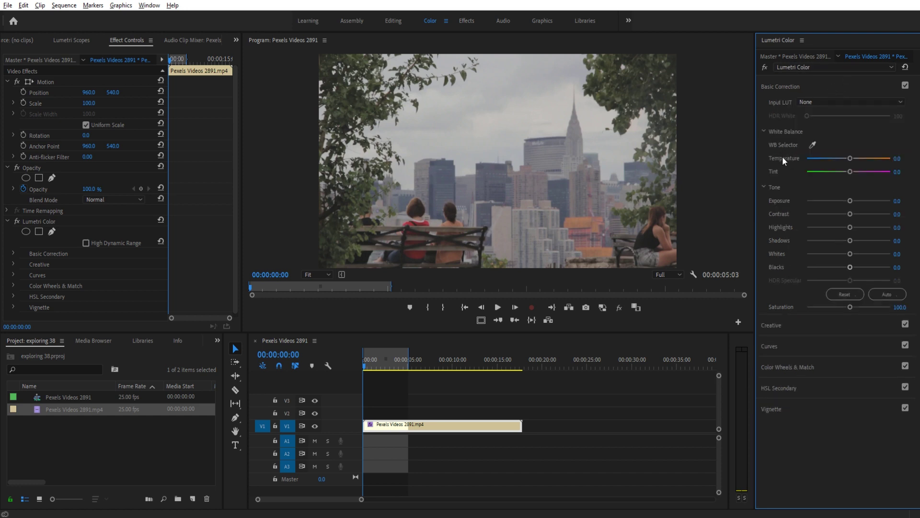
{"action": "left_click_drag", "start_coordinate": [851, 157], "coordinate": [855, 157]}
{"action": "left_click_drag", "start_coordinate": [850, 214], "coordinate": [824, 215]}
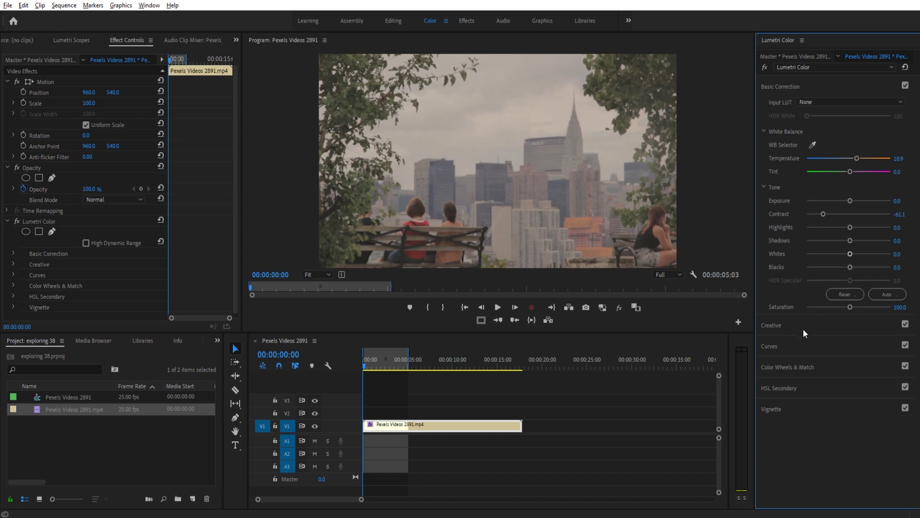
In RGB Curves, lower red highlights, lift red shadows and bend green toward magenta
{"action": "left_click", "coordinate": [793, 340]}
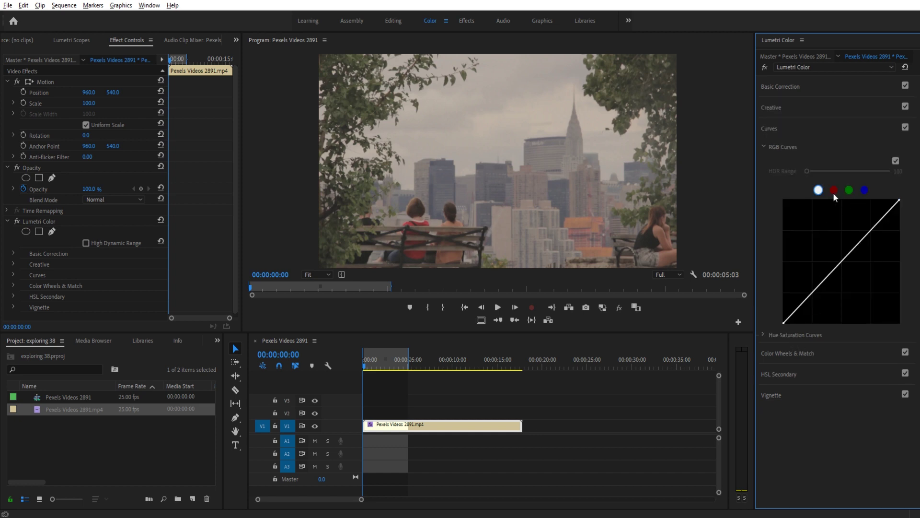
{"action": "left_click", "coordinate": [834, 190]}
{"action": "mouse_move", "coordinate": [899, 200]}
{"action": "left_mouse_down"}
{"action": "mouse_move", "coordinate": [903, 215]}
{"action": "mouse_move", "coordinate": [904, 202]}
{"action": "left_mouse_up"}
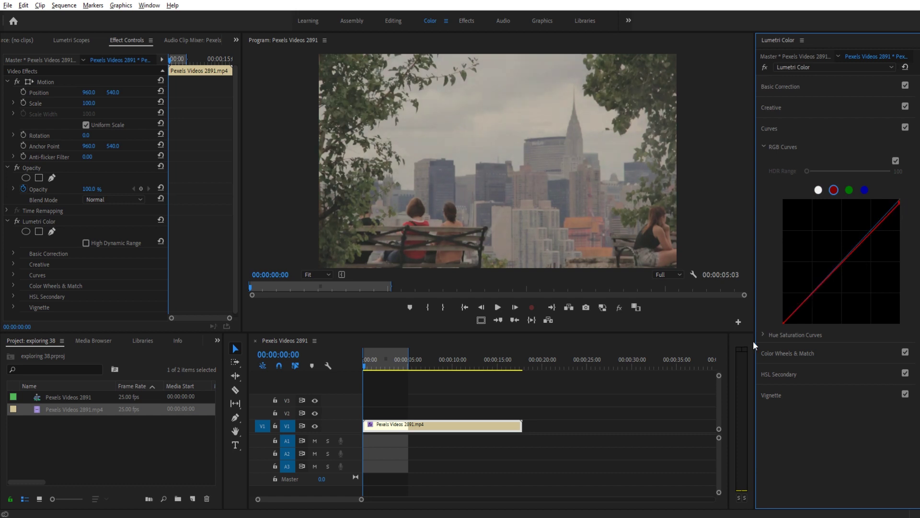
{"action": "left_click_drag", "start_coordinate": [783, 321], "coordinate": [787, 321]}
{"action": "left_click", "coordinate": [849, 190]}
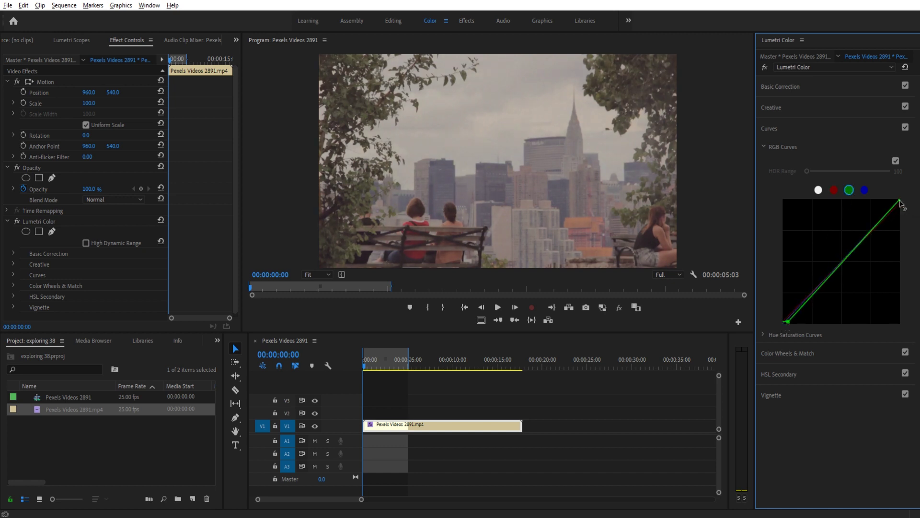
{"action": "left_click_drag", "start_coordinate": [900, 201], "coordinate": [900, 210]}
Adjust the blue curve's shadows and highlights, comparing with the Curves checkbox toggled
{"action": "left_click", "coordinate": [865, 190]}
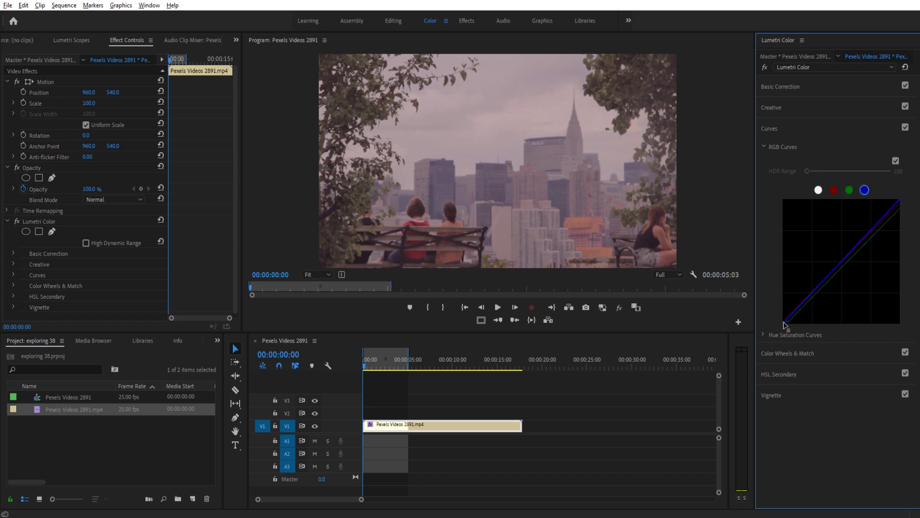
{"action": "left_click_drag", "start_coordinate": [783, 323], "coordinate": [787, 324]}
{"action": "left_click_drag", "start_coordinate": [900, 203], "coordinate": [891, 209]}
{"action": "left_click", "coordinate": [905, 127]}
{"action": "left_click", "coordinate": [905, 127]}
{"action": "left_click", "coordinate": [906, 127]}
{"action": "left_click", "coordinate": [905, 127]}
{"action": "left_click_drag", "start_coordinate": [894, 213], "coordinate": [893, 210]}
Set Lumetri Creative Vibrance to 40.6 and Saturation to 81.1
{"action": "left_click", "coordinate": [815, 106]}
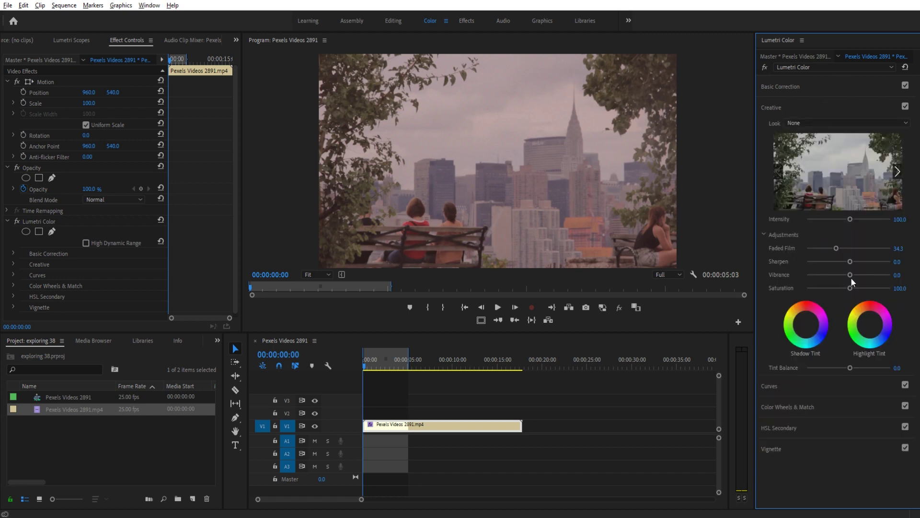
{"action": "left_click_drag", "start_coordinate": [852, 275], "coordinate": [841, 288]}
{"action": "left_click_drag", "start_coordinate": [843, 290], "coordinate": [842, 291]}
Toggle the Lumetri fx bypass on and off to compare the grade
{"action": "left_click", "coordinate": [766, 68]}
{"action": "left_click", "coordinate": [767, 69]}
{"action": "left_click", "coordinate": [767, 69]}
{"action": "left_click", "coordinate": [766, 69]}
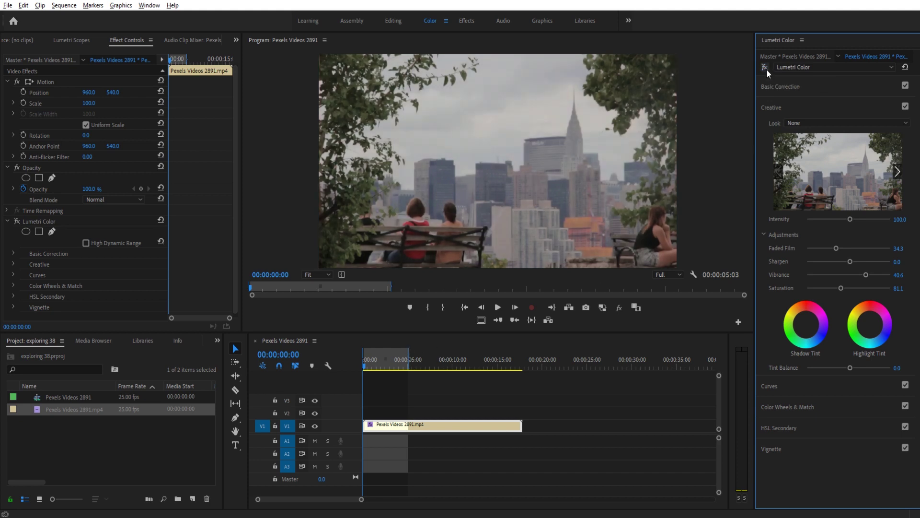
{"action": "left_click", "coordinate": [767, 69]}
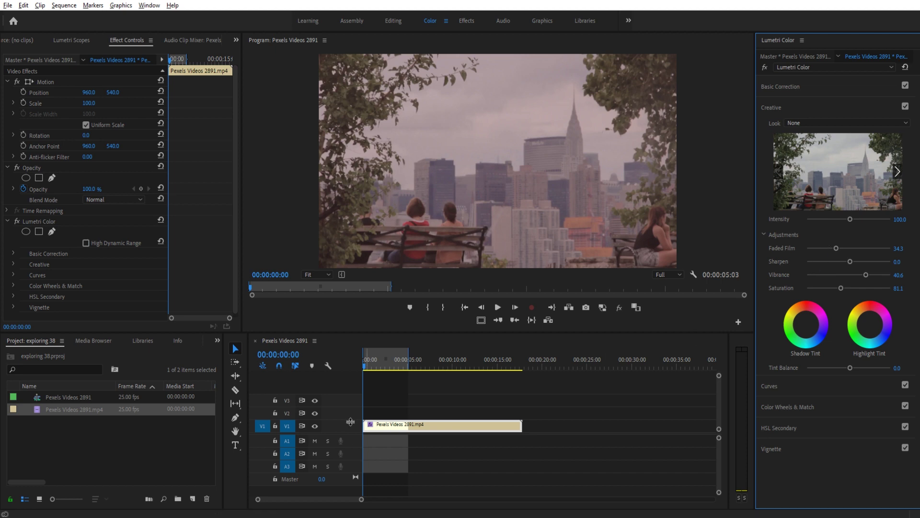
Show the Effects panel and search for 'noise'
{"action": "left_click", "coordinate": [218, 341]}
{"action": "left_click", "coordinate": [234, 397]}
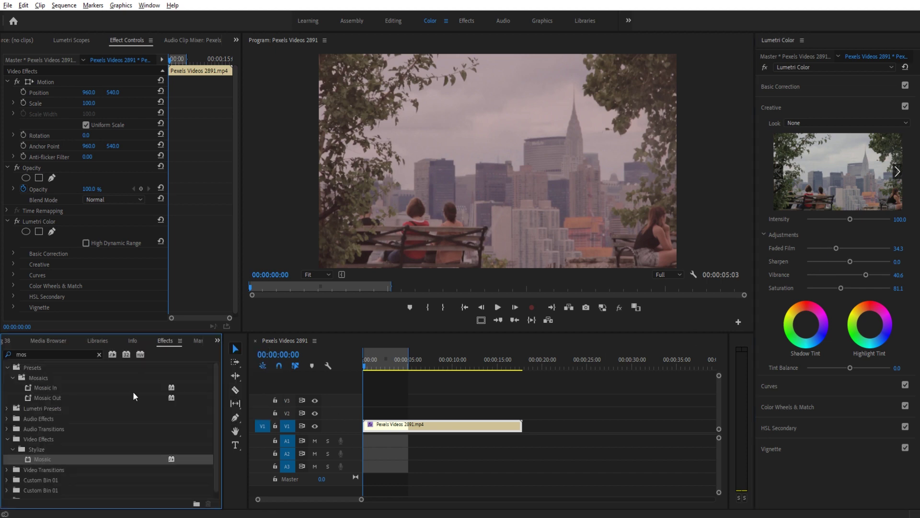
{"action": "left_click", "coordinate": [51, 353]}
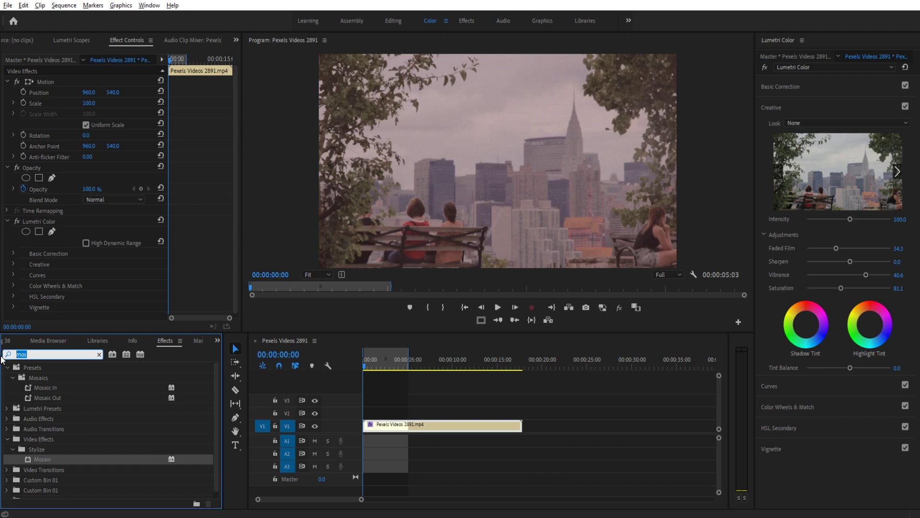
{"action": "type", "text": "noise"}
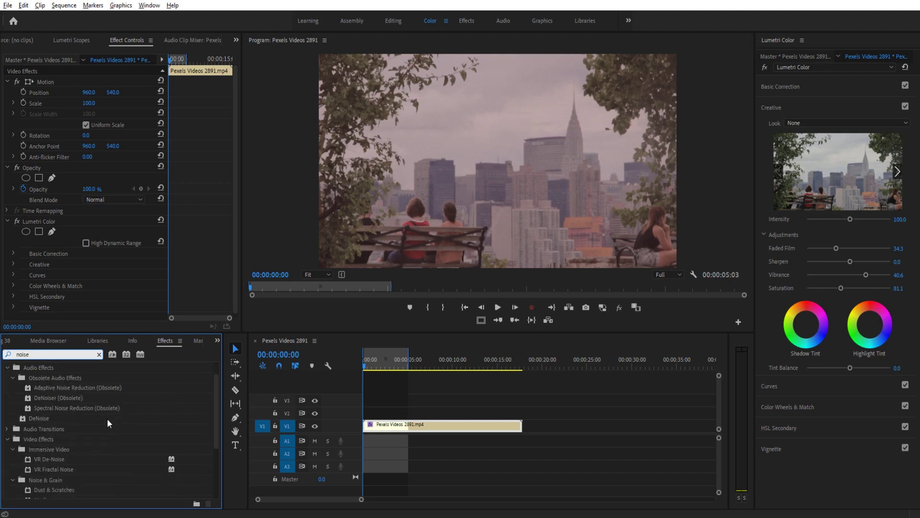
{"action": "scroll", "coordinate": [108, 418], "scroll_direction": "down", "scroll_amount": 1}
{"action": "scroll", "coordinate": [103, 419], "scroll_direction": "up", "scroll_amount": 1}
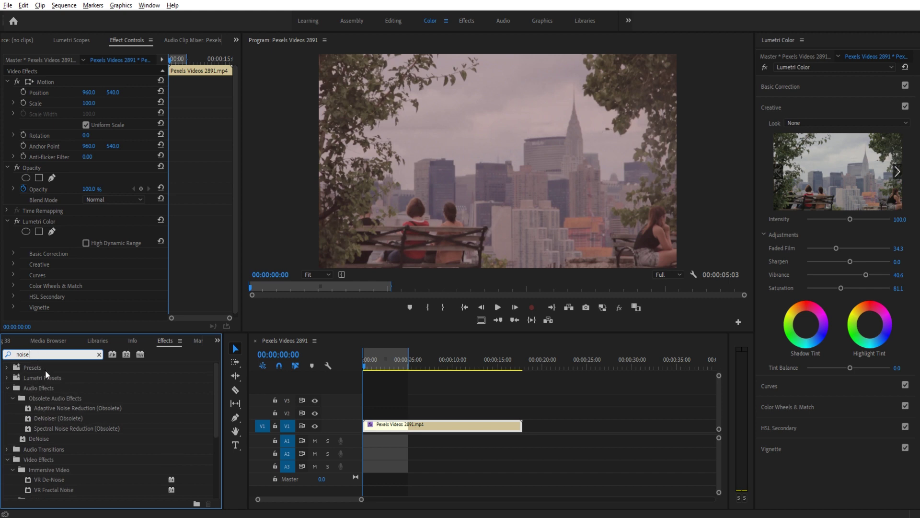
{"action": "scroll", "coordinate": [61, 417], "scroll_direction": "down", "scroll_amount": 3}
Drag Noise HLS Auto from Noise & Grain onto the V1 skyline clip
{"action": "left_click", "coordinate": [62, 453]}
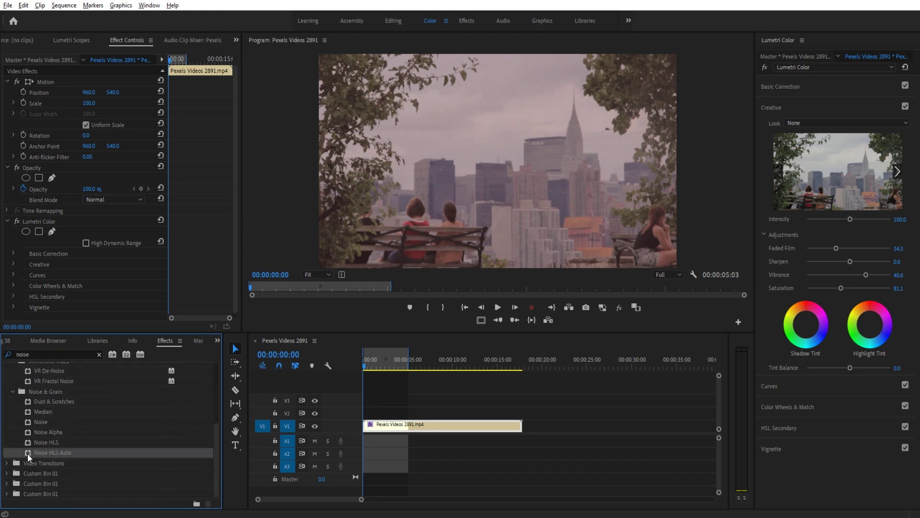
{"action": "left_click", "coordinate": [47, 392]}
{"action": "left_click", "coordinate": [49, 452]}
{"action": "left_click_drag", "start_coordinate": [49, 452], "coordinate": [397, 429]}
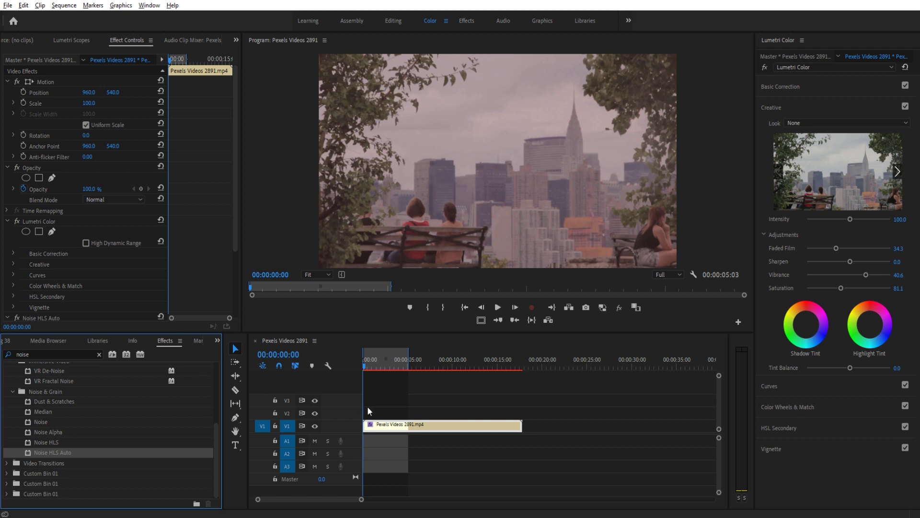
Test grain hue and saturation changes, then return both to zero
{"action": "left_click", "coordinate": [11, 219]}
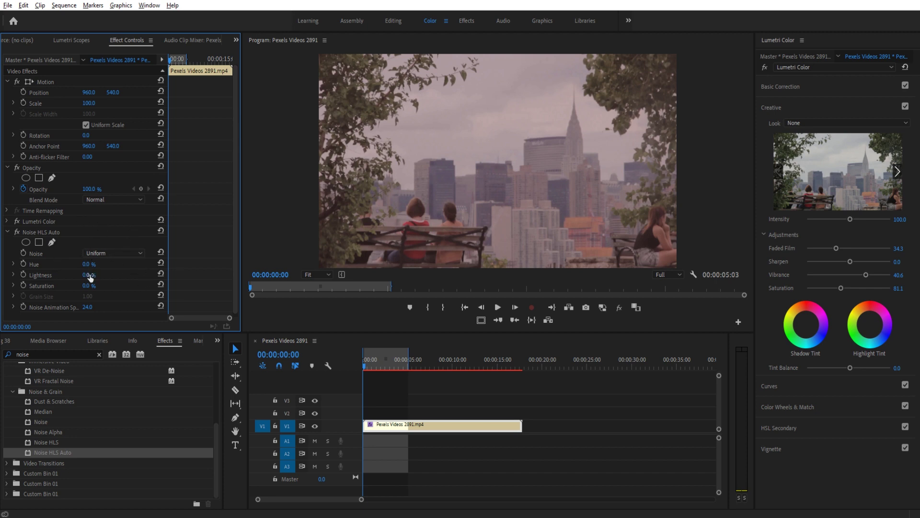
{"action": "left_click_drag", "start_coordinate": [89, 264], "coordinate": [191, 265]}
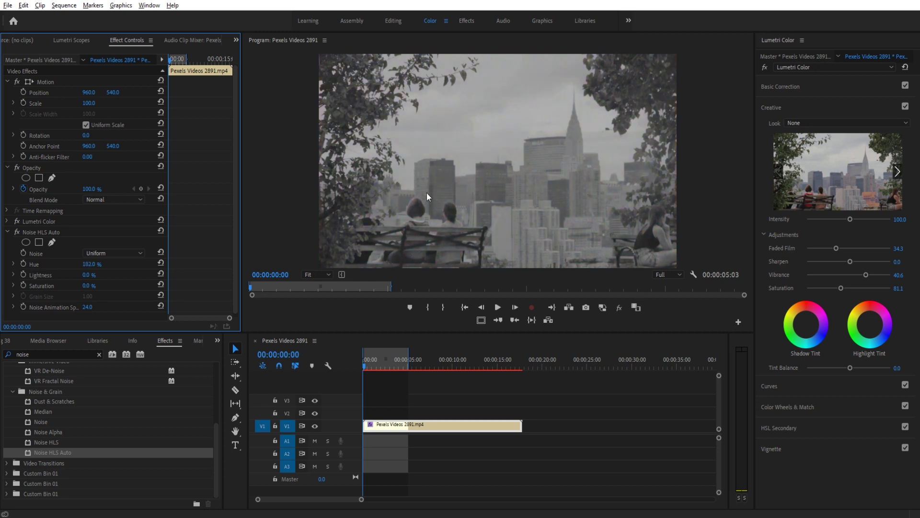
{"action": "key", "text": "ctrl+z"}
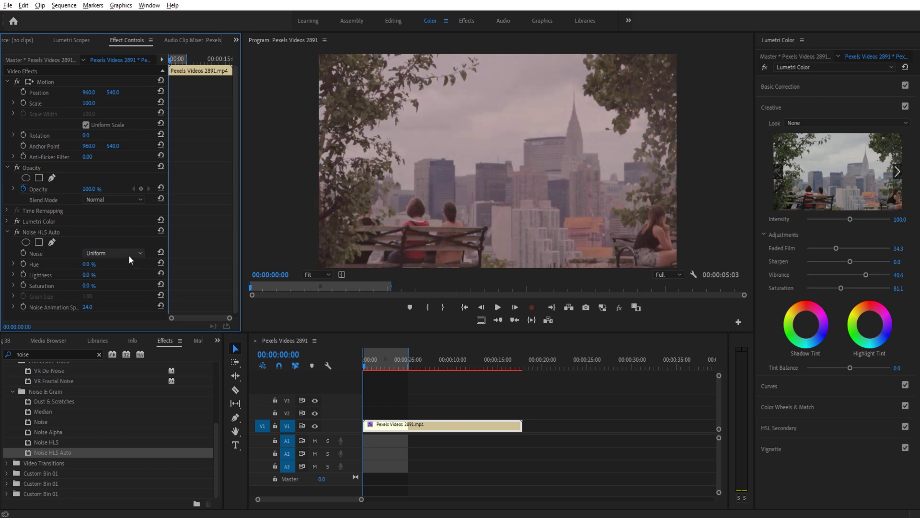
{"action": "left_click_drag", "start_coordinate": [87, 285], "coordinate": [97, 285]}
{"action": "key", "text": "ctrl+z"}
{"action": "left_click_drag", "start_coordinate": [87, 287], "coordinate": [421, 158]}
{"action": "left_click", "coordinate": [87, 285]}
{"action": "type", "text": "0"}
{"action": "key", "text": "Return"}
Set grain Lightness to 6.0% and Noise Animation Speed to 12, then deselect the clip
{"action": "left_click", "coordinate": [94, 274]}
{"action": "left_click", "coordinate": [419, 187]}
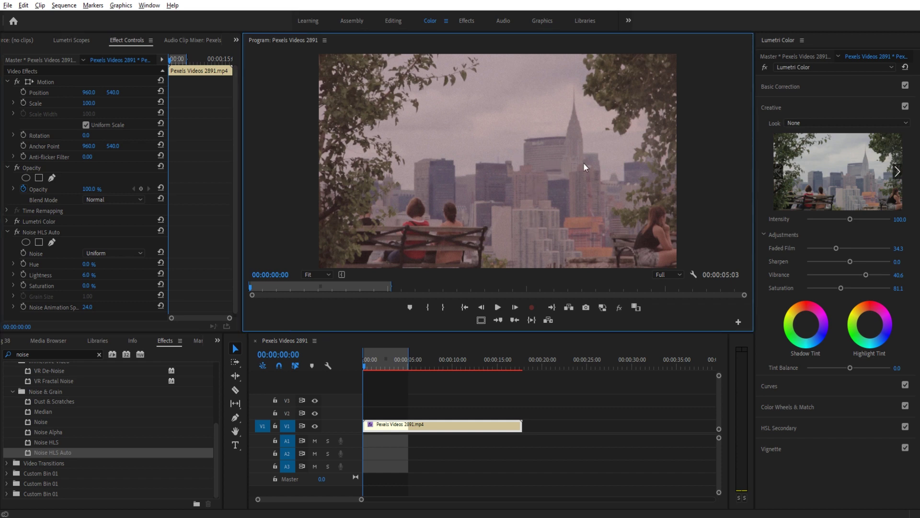
{"action": "left_click", "coordinate": [88, 307]}
{"action": "type", "text": "12"}
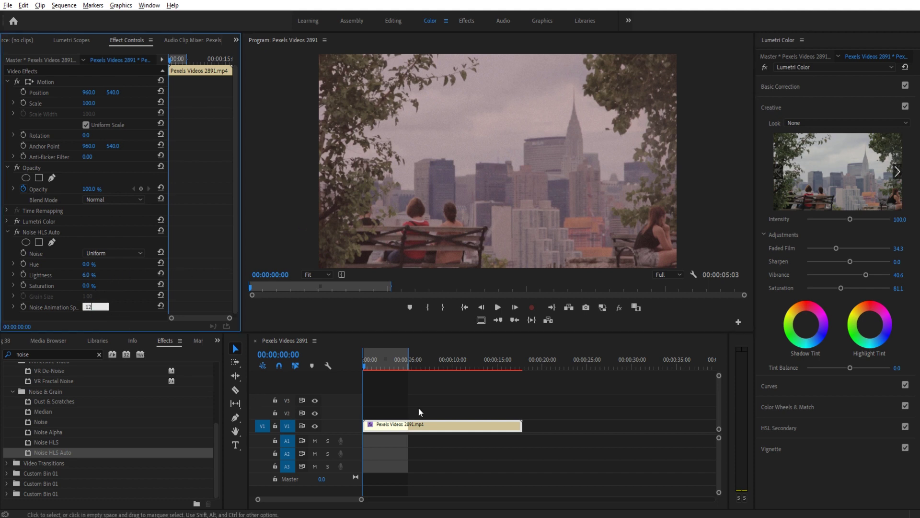
{"action": "left_click", "coordinate": [419, 408]}
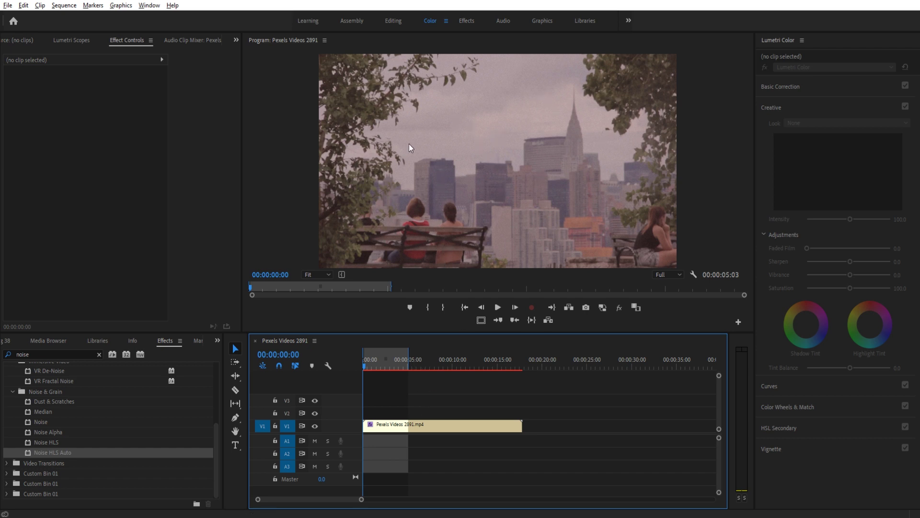
Set Noise HLS Auto's Noise type to Grain and end the work area near 1:23
{"action": "left_click", "coordinate": [395, 426]}
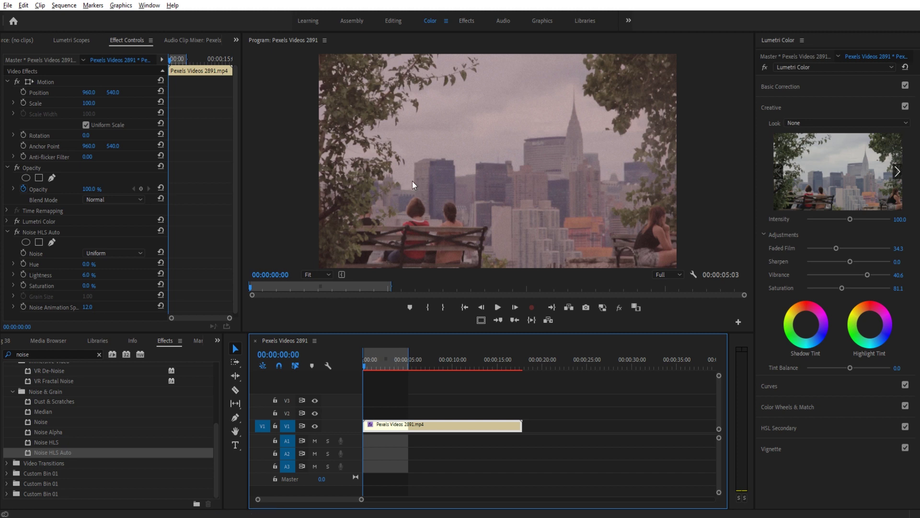
{"action": "left_click", "coordinate": [107, 253]}
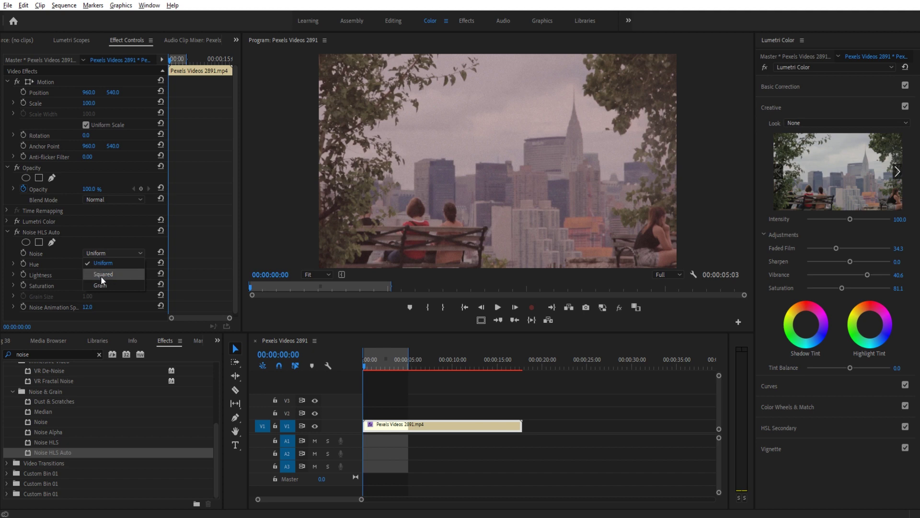
{"action": "left_click", "coordinate": [49, 252]}
{"action": "left_click", "coordinate": [105, 252]}
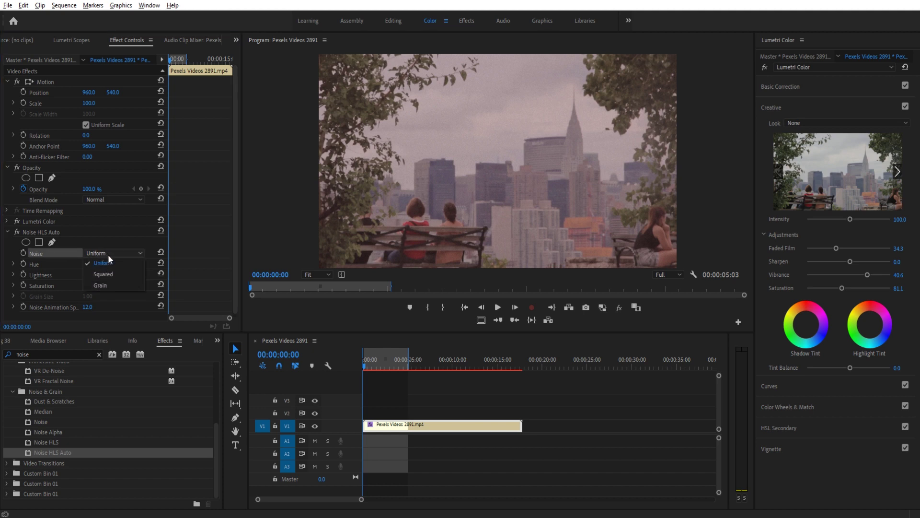
{"action": "left_click", "coordinate": [114, 286]}
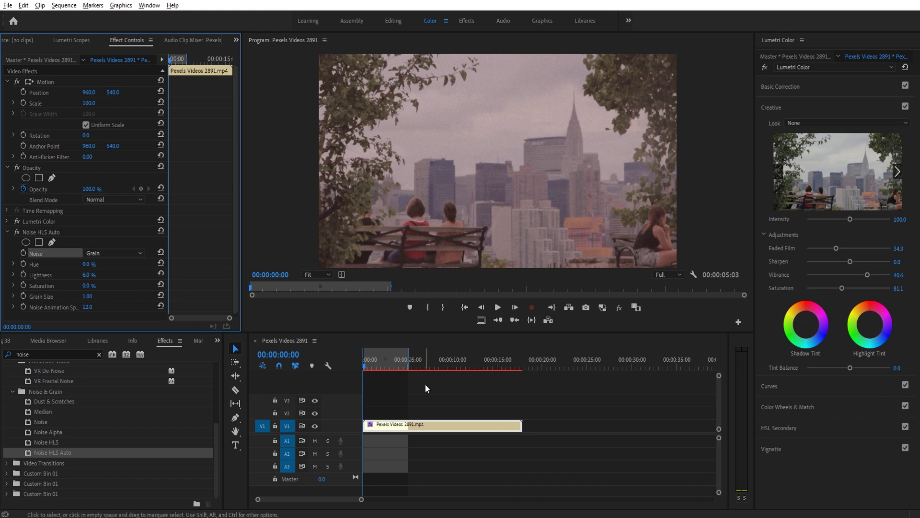
{"action": "left_click_drag", "start_coordinate": [408, 359], "coordinate": [383, 360]}
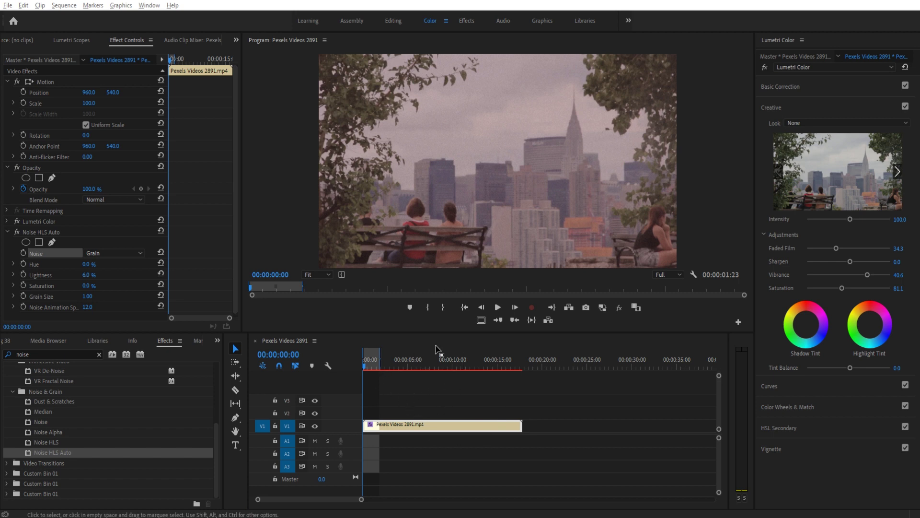
Render the 48-frame work area preview, watch it, and stop playback
{"action": "left_click", "coordinate": [416, 390]}
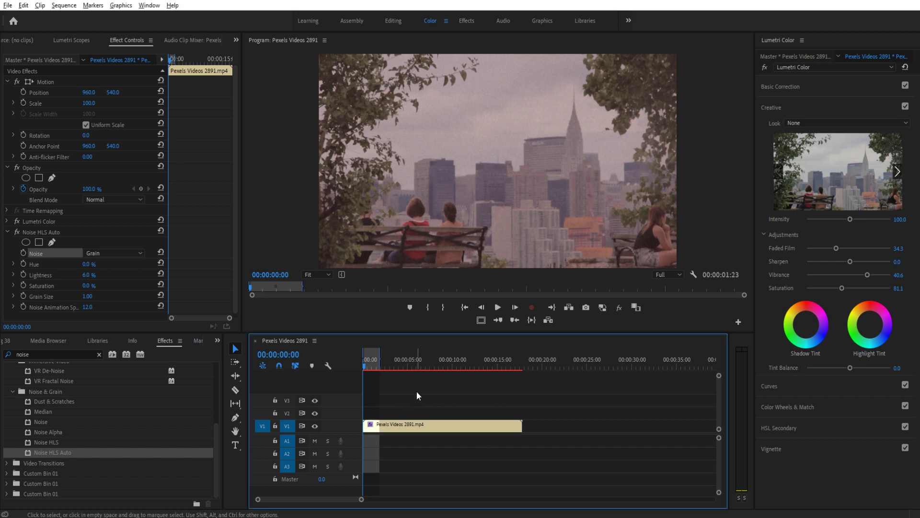
{"action": "key", "text": "Return"}
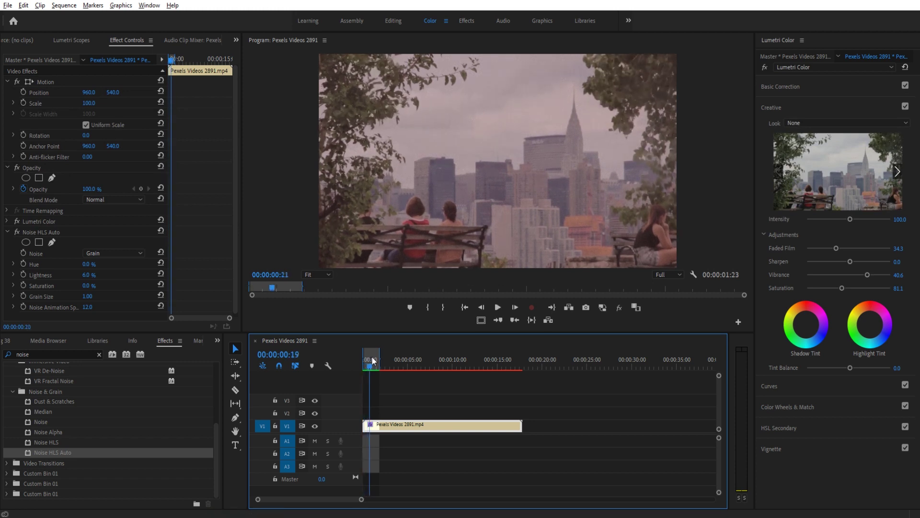
{"action": "left_click", "coordinate": [497, 307]}
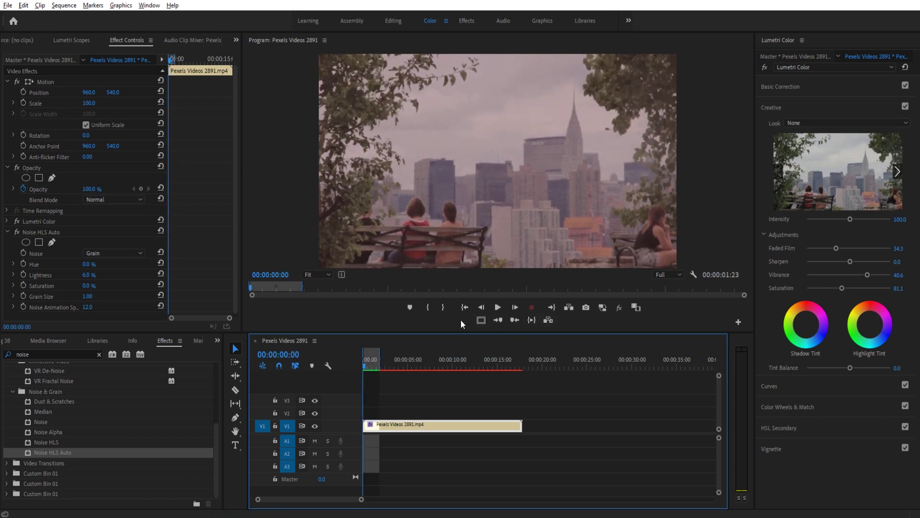
Add Loop Playback to the monitor controls via the Button Editor and enable it
{"action": "left_click", "coordinate": [740, 320]}
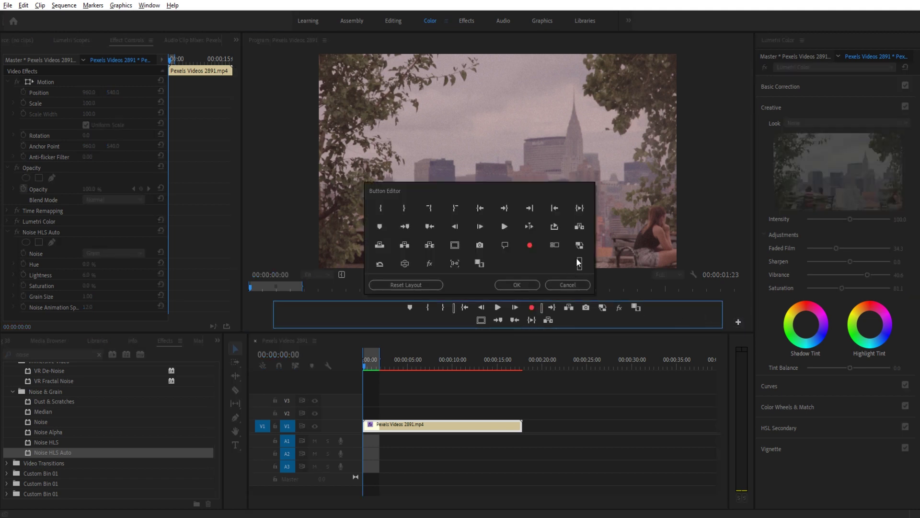
{"action": "left_click_drag", "start_coordinate": [555, 225], "coordinate": [565, 321]}
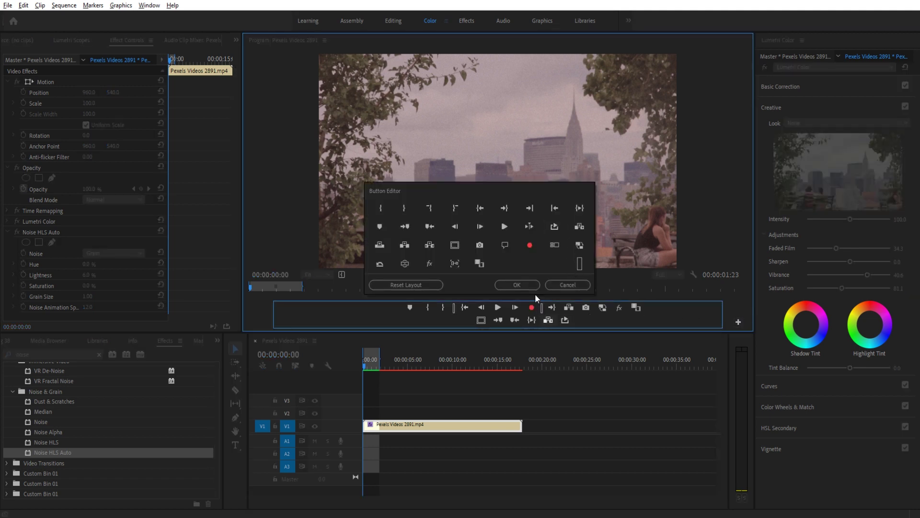
{"action": "left_click", "coordinate": [532, 288]}
{"action": "left_click", "coordinate": [565, 320]}
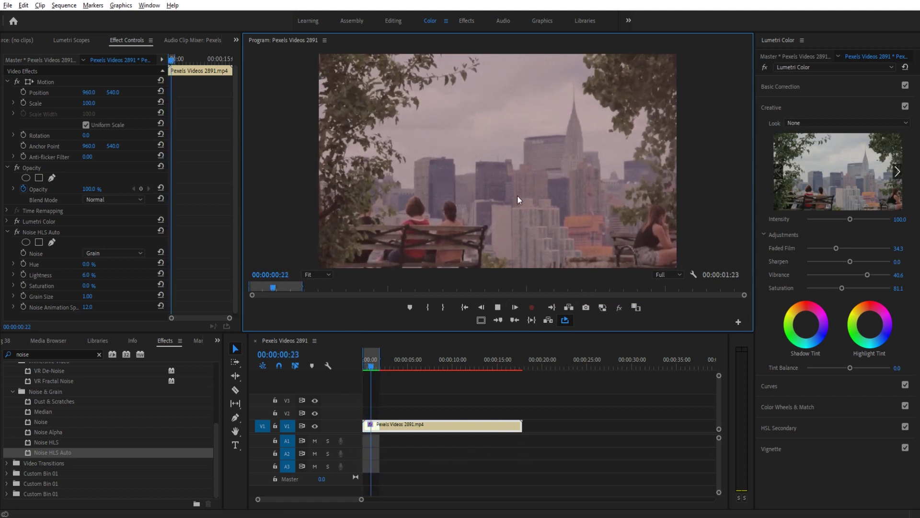
{"action": "key", "text": "space"}
Mark In at the sequence start and Out at 00:00:01:18
{"action": "left_click", "coordinate": [367, 359]}
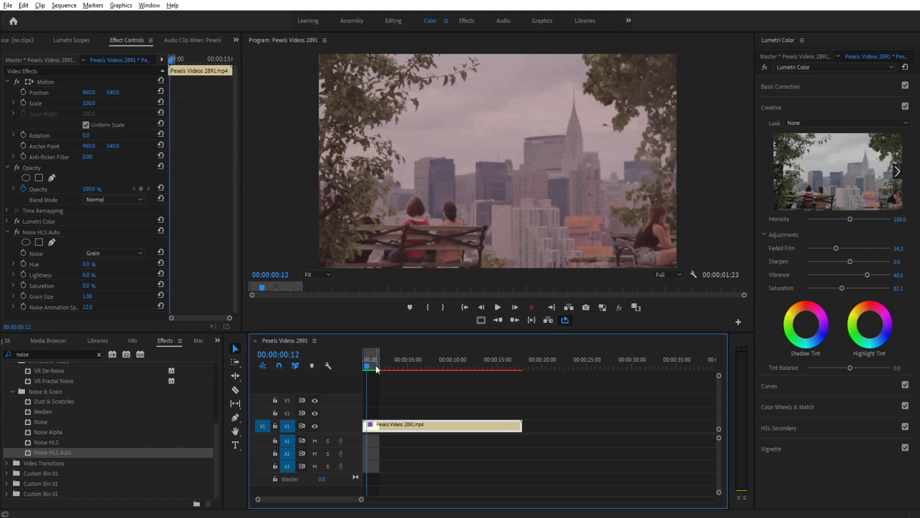
{"action": "left_click", "coordinate": [421, 360]}
{"action": "key", "text": "i"}
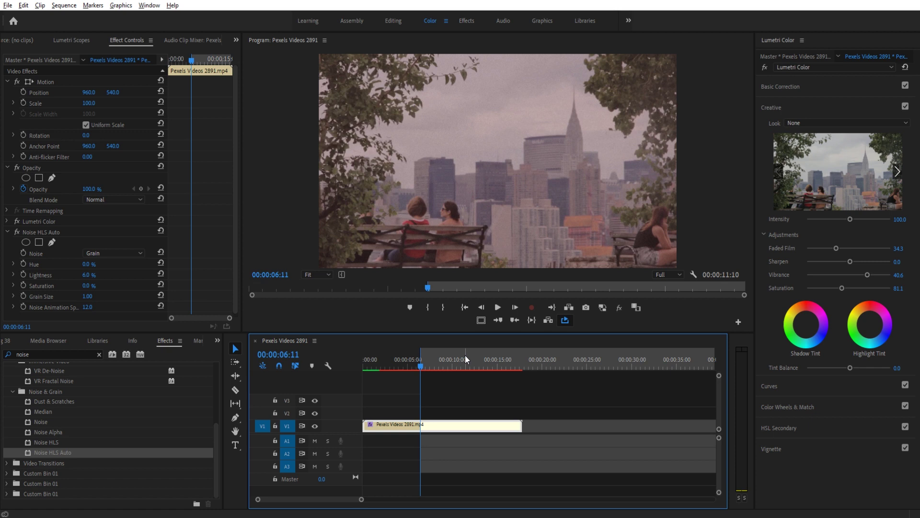
{"action": "left_click", "coordinate": [465, 359]}
{"action": "key", "text": "o"}
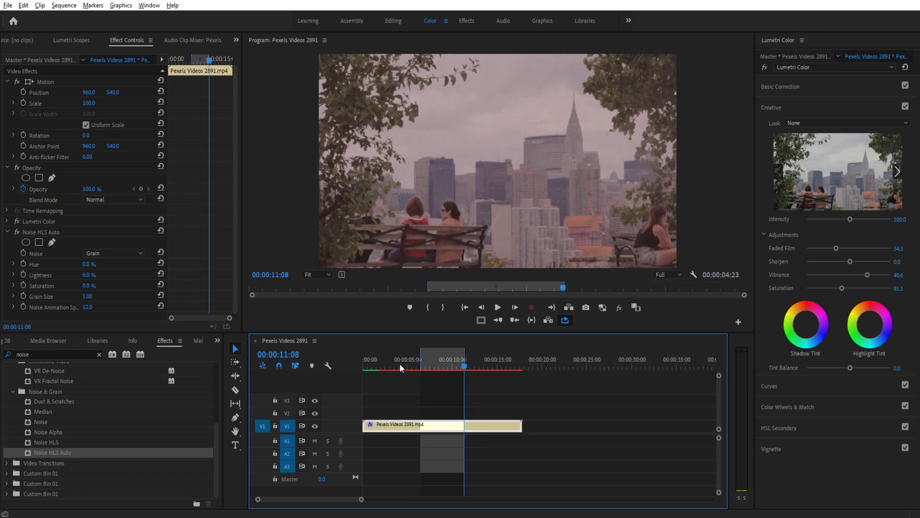
{"action": "left_click", "coordinate": [360, 359]}
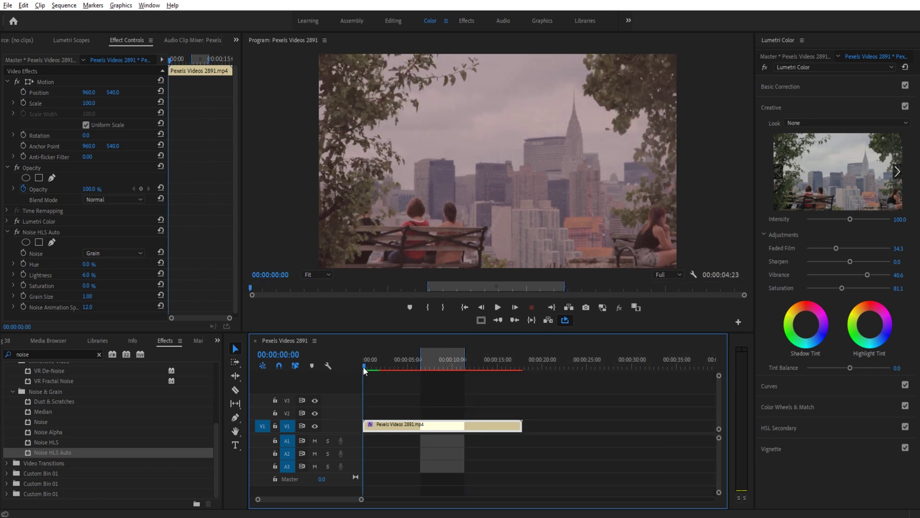
{"action": "key", "text": "i"}
{"action": "left_click", "coordinate": [378, 365]}
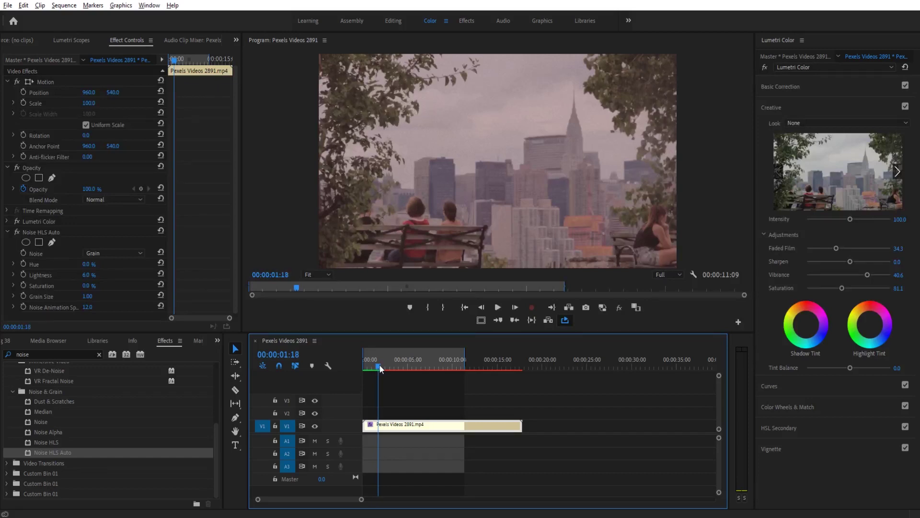
{"action": "key", "text": "o"}
{"action": "left_click", "coordinate": [392, 383]}
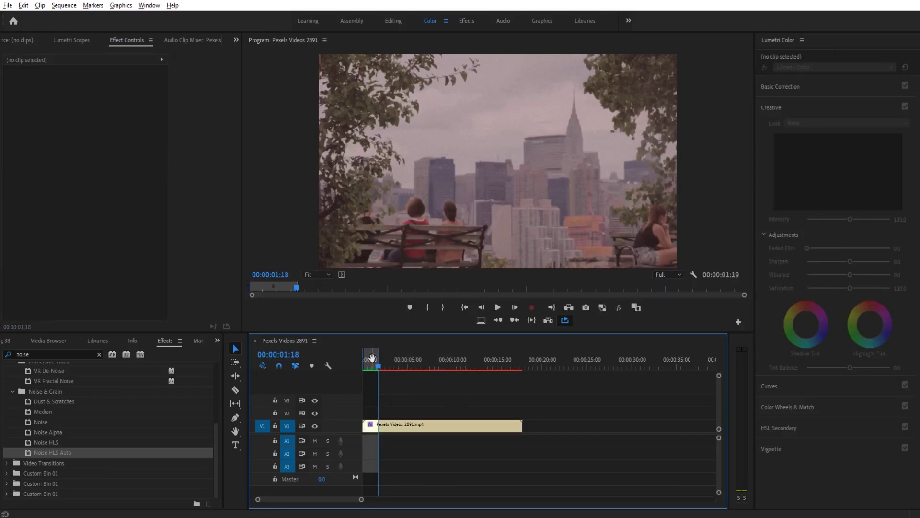
Search the effects for Mosaic and drag Stylize > Mosaic onto the V1 skyline clip
{"action": "left_click", "coordinate": [6, 355]}
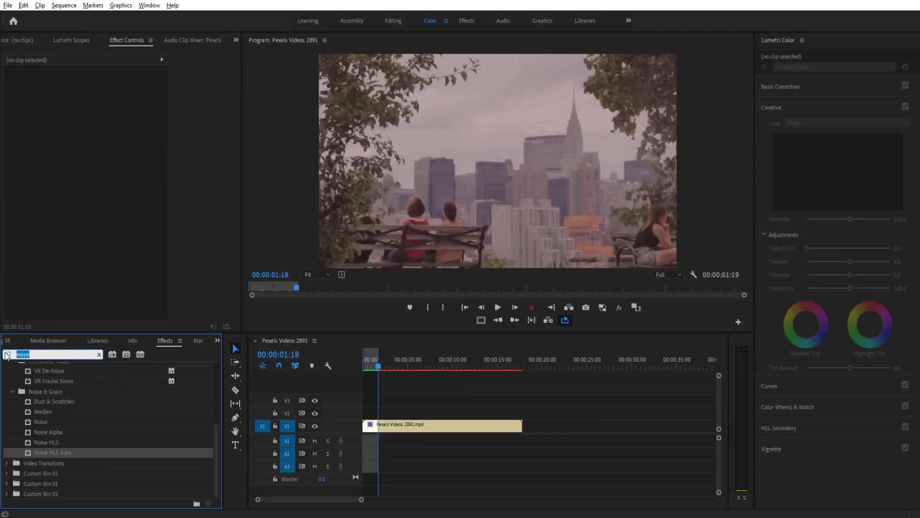
{"action": "type", "text": "mosic"}
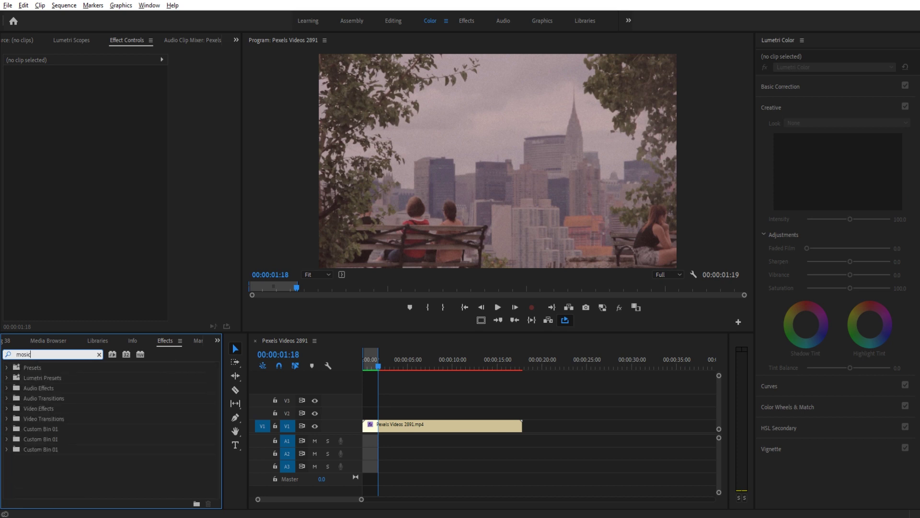
{"action": "key", "text": "BackSpace"}
{"action": "key", "text": "BackSpace"}
{"action": "left_click", "coordinate": [330, 171]}
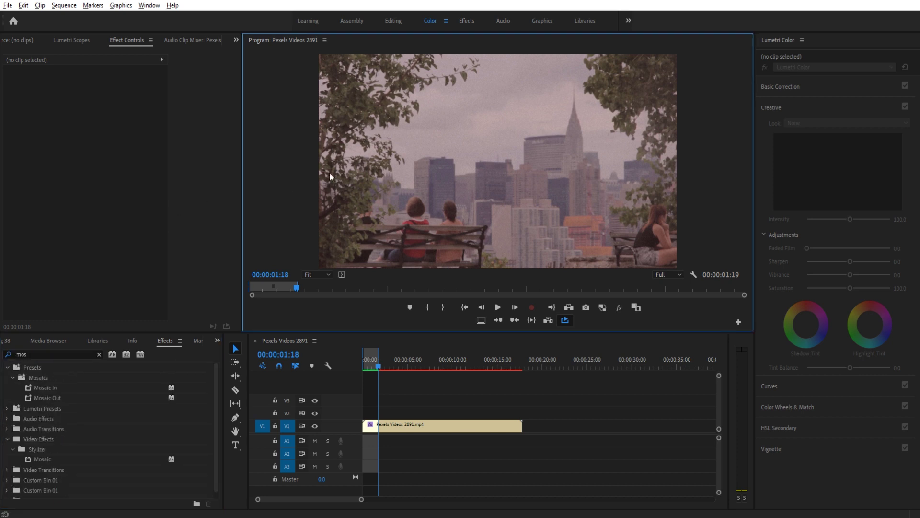
{"action": "key", "text": "grave"}
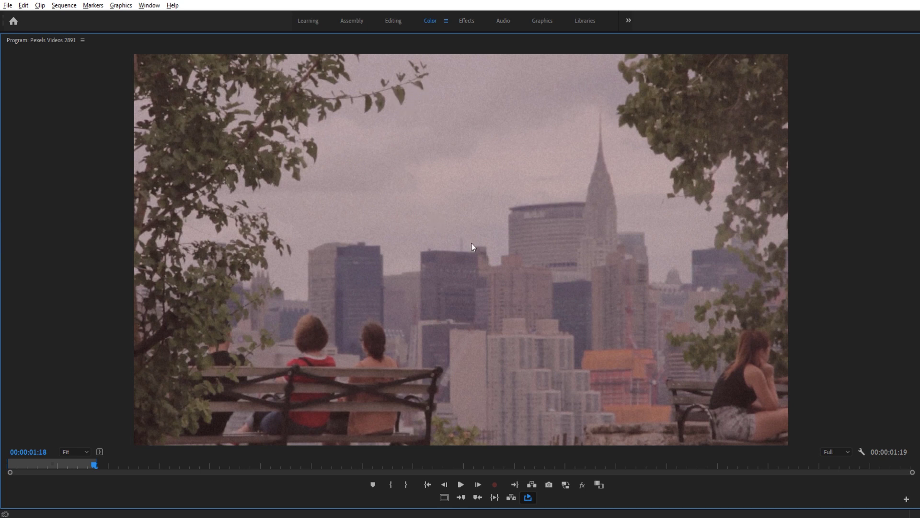
{"action": "key", "text": "grave"}
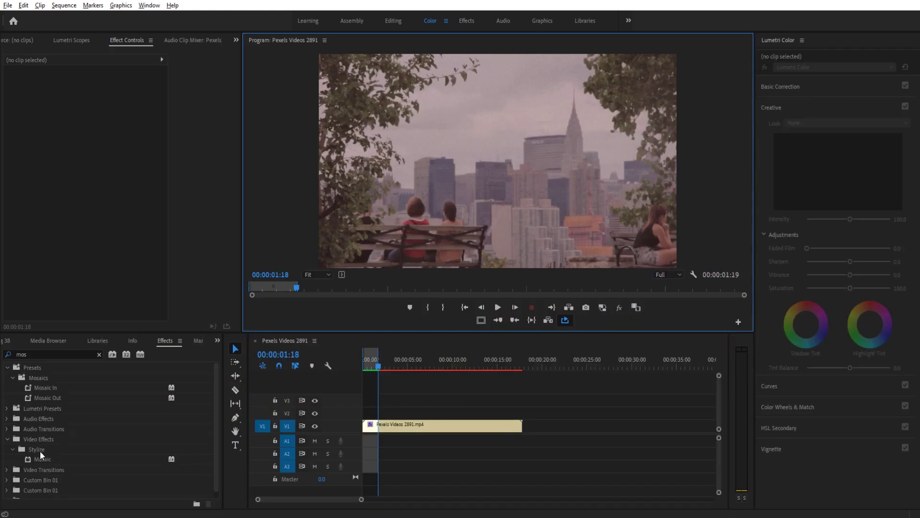
{"action": "left_click_drag", "start_coordinate": [41, 458], "coordinate": [379, 428]}
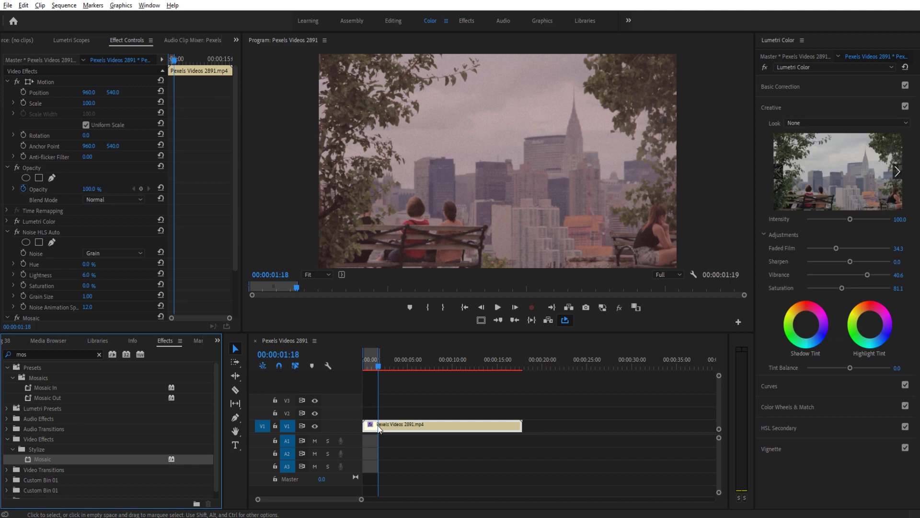
Scale the skyline clip to 105 and raise the Mosaic blocks to 1678 horizontal, 172 vertical
{"action": "left_click", "coordinate": [7, 232]}
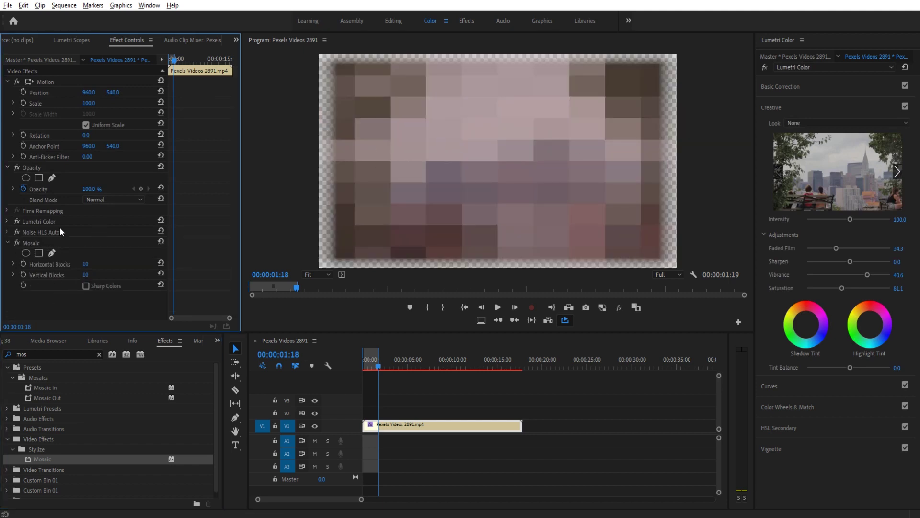
{"action": "left_click", "coordinate": [91, 103]}
{"action": "type", "text": "105"}
{"action": "key", "text": "Return"}
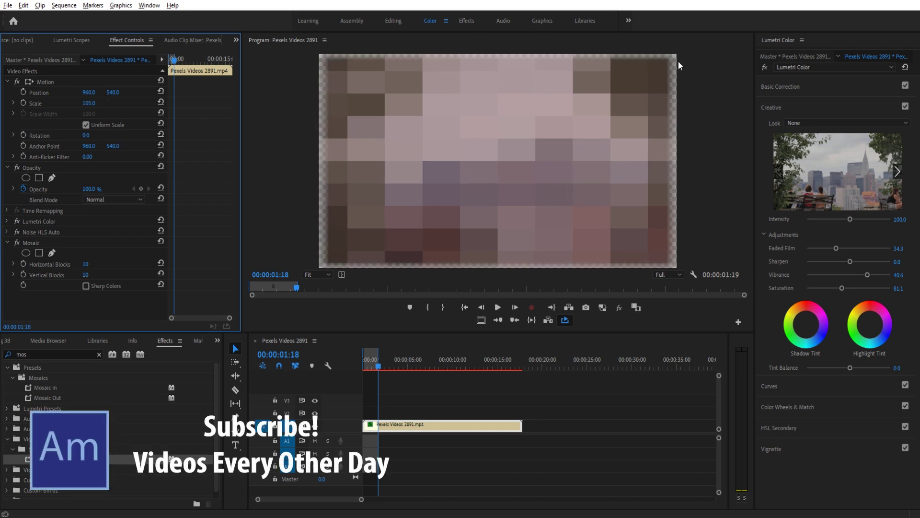
{"action": "left_click_drag", "start_coordinate": [85, 264], "coordinate": [279, 117]}
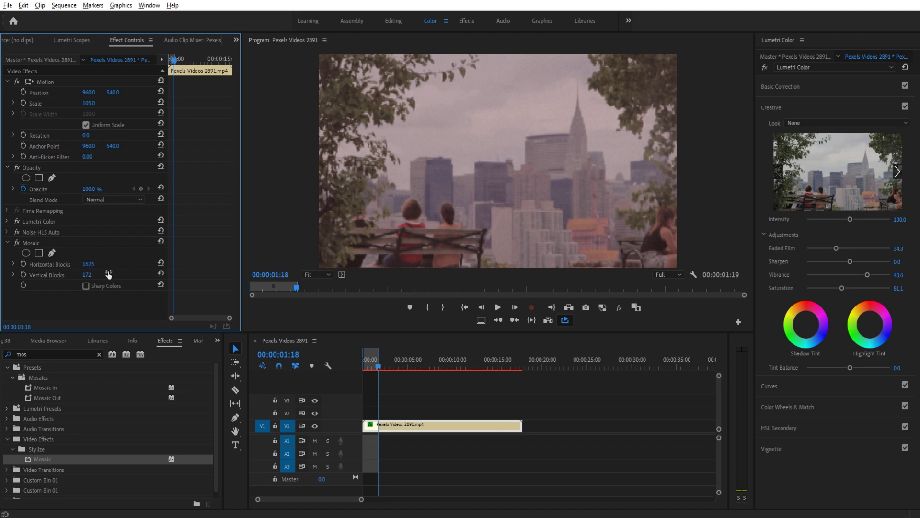
Fine-tune the Mosaic to 637 horizontal and 2239 vertical blocks for faint pixelation
{"action": "mouse_move", "coordinate": [86, 275]}
{"action": "left_mouse_down"}
{"action": "mouse_move", "coordinate": [52, 274]}
{"action": "mouse_move", "coordinate": [85, 272]}
{"action": "mouse_move", "coordinate": [134, 290]}
{"action": "mouse_move", "coordinate": [108, 296]}
{"action": "mouse_move", "coordinate": [86, 274]}
{"action": "mouse_move", "coordinate": [113, 270]}
{"action": "mouse_move", "coordinate": [55, 264]}
{"action": "mouse_move", "coordinate": [79, 264]}
{"action": "left_mouse_up"}
{"action": "left_click_drag", "start_coordinate": [86, 263], "coordinate": [91, 264]}
{"action": "left_click_drag", "start_coordinate": [88, 270], "coordinate": [96, 269]}
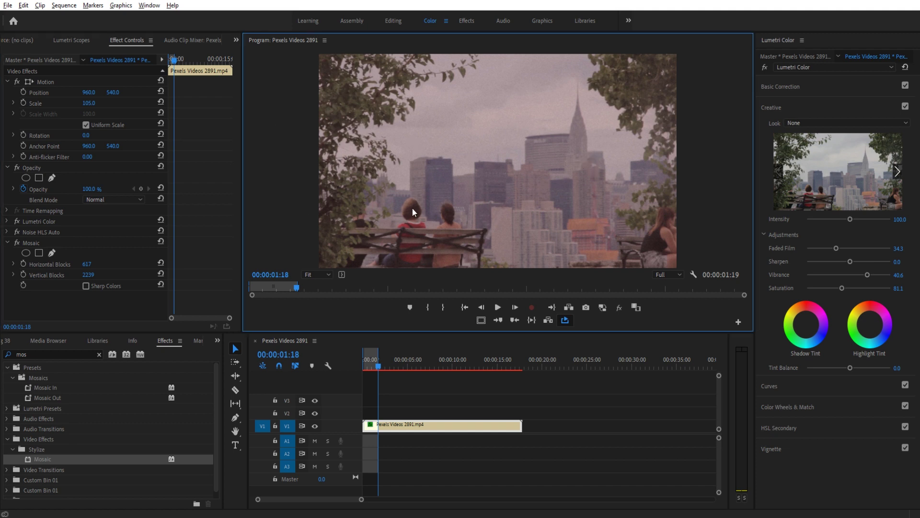
Maximize the Program monitor, render the In/Out range effects and play the looped preview
{"action": "key", "text": "grave"}
{"action": "key", "text": "Return"}
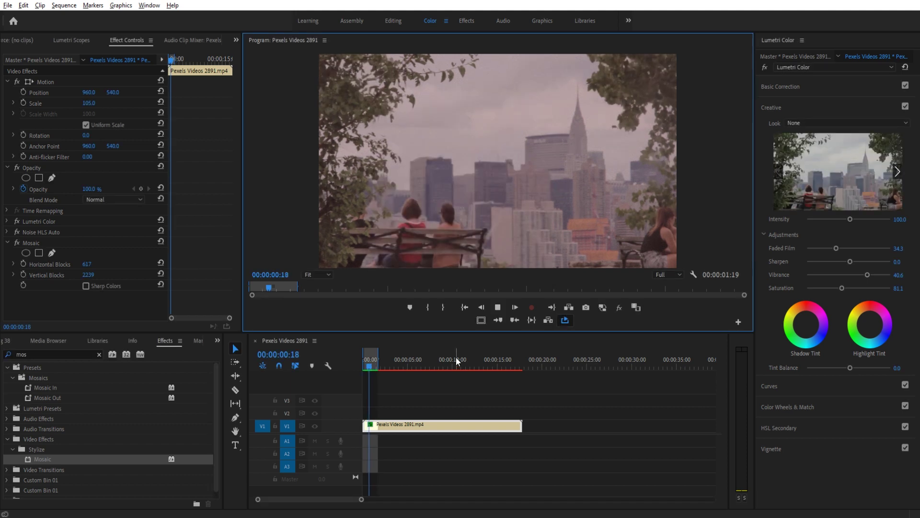
{"action": "key", "text": "grave"}
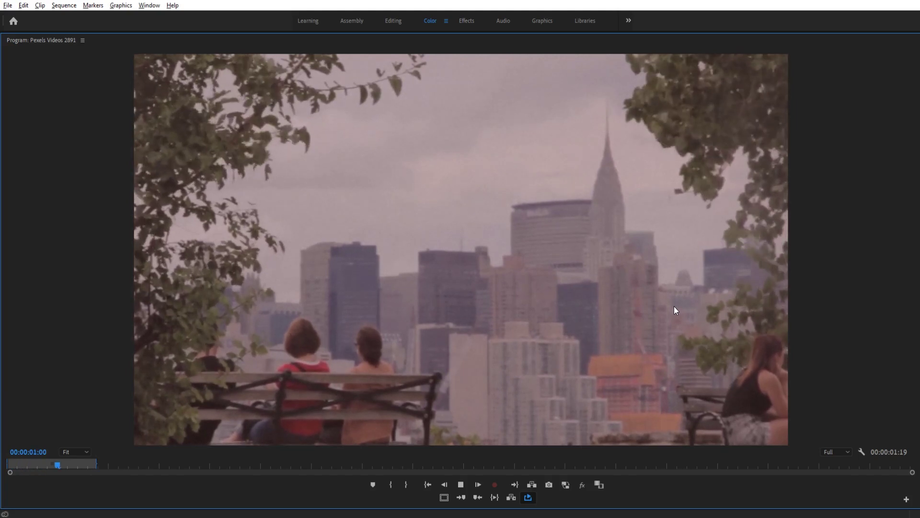
Stop playback and return the Program monitor to the full Color workspace
{"action": "key", "text": "space"}
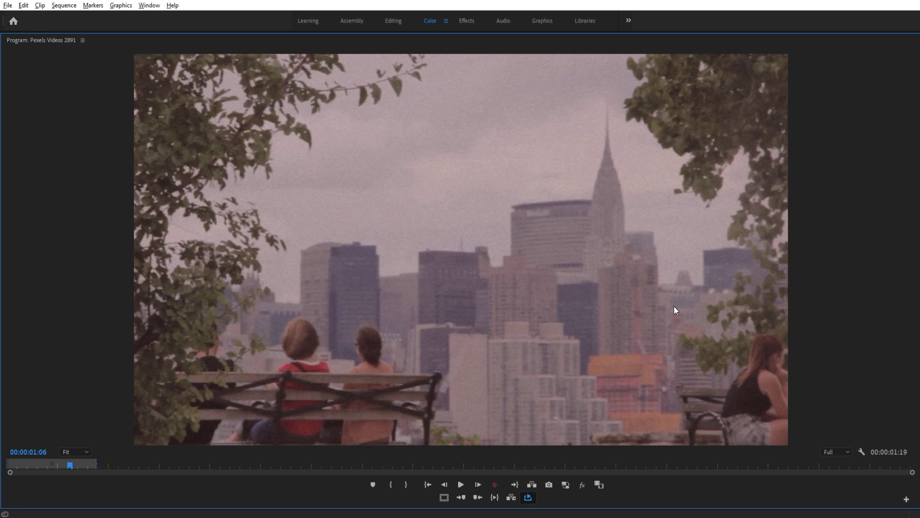
{"action": "key", "text": "grave"}
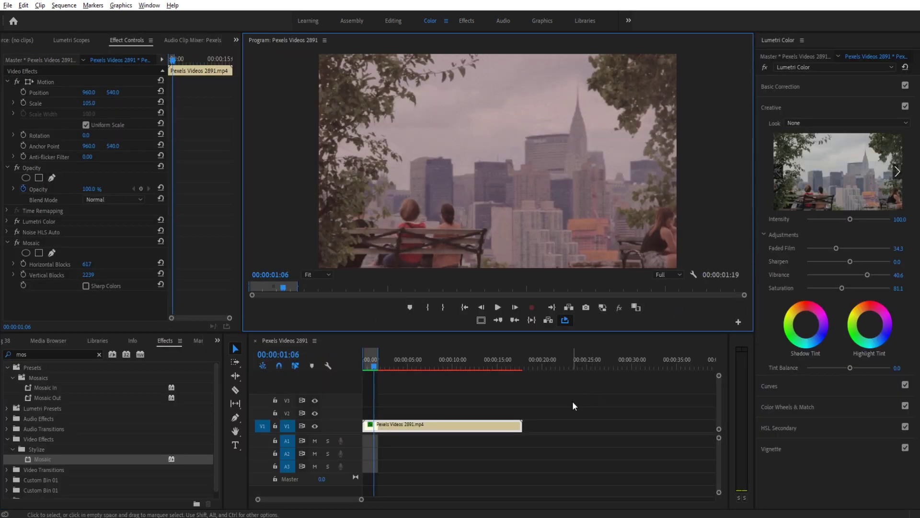